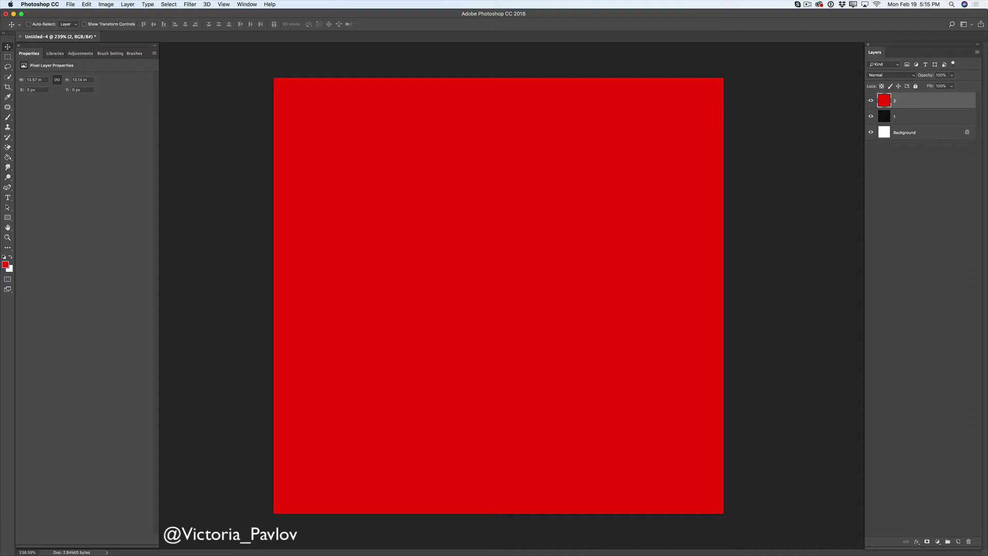
# Hide the red layer 2 to view the black layer 1 beneath it, and show layer 2 again
pyautogui.click(921, 116)
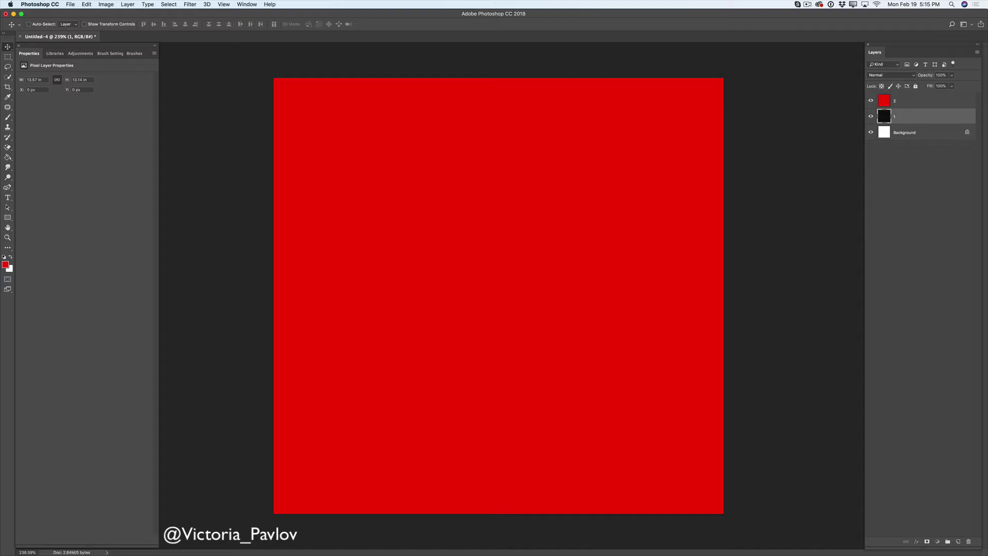
pyautogui.click(921, 100)
pyautogui.click(871, 101)
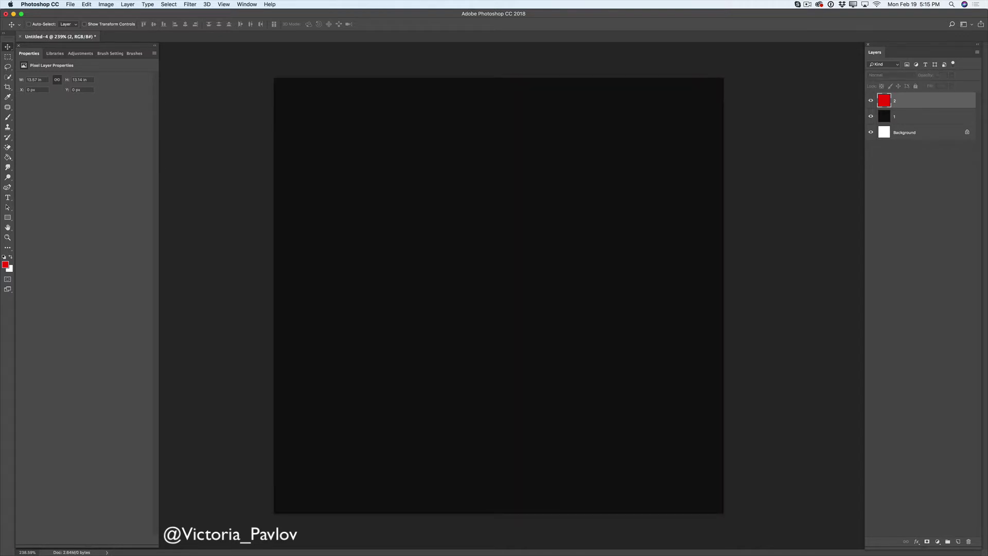
pyautogui.click(870, 101)
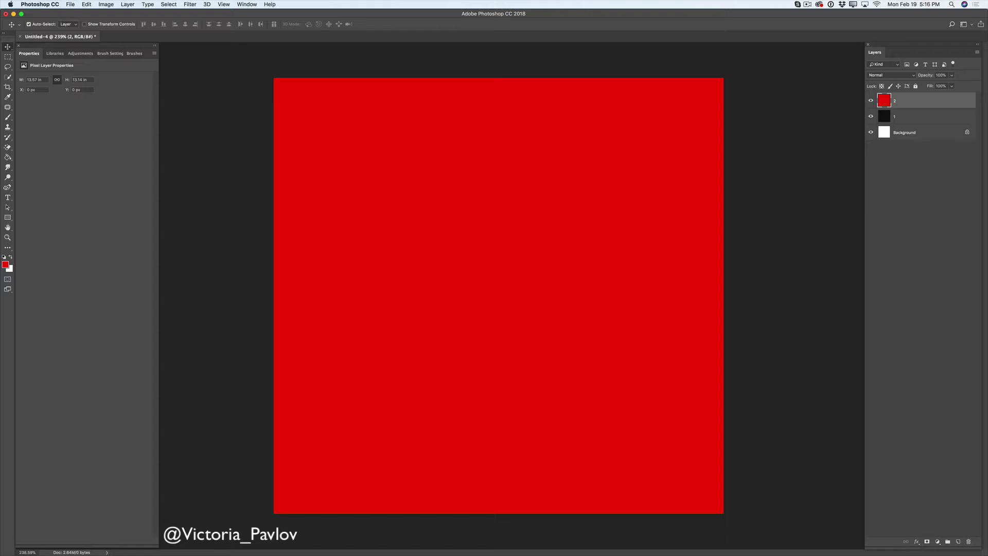
# Keep the Move tool's Auto-Select target on Layer and turn on Show Transform Controls
pyautogui.click(72, 24)
pyautogui.click(75, 21)
pyautogui.click(68, 24)
pyautogui.click(76, 28)
pyautogui.click(85, 24)
pyautogui.moveTo(273, 79); pyautogui.dragTo(403, 214)
pyautogui.moveTo(348, 156); pyautogui.dragTo(327, 167)
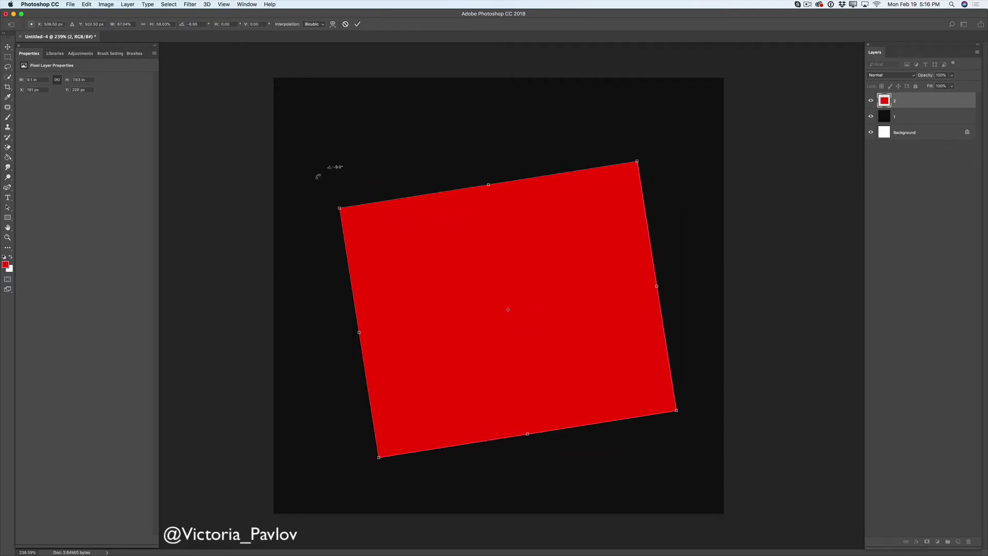
pyautogui.moveTo(396, 222); pyautogui.dragTo(363, 164)
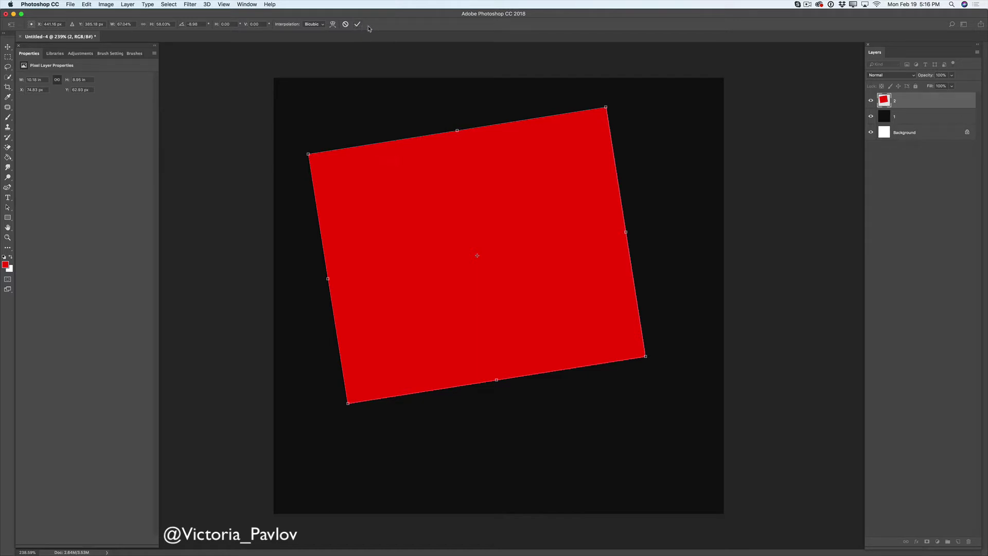
pyautogui.click(345, 25)
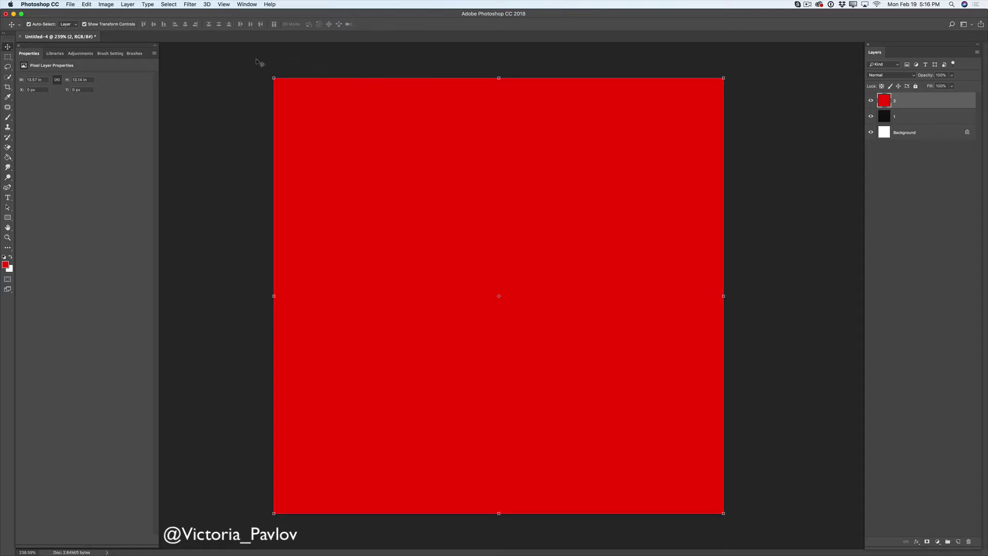
# Scale the red layer 2 down to about 7.1 × 4.33 in and place it in the lower middle of the canvas
pyautogui.moveTo(276, 77); pyautogui.dragTo(406, 278)
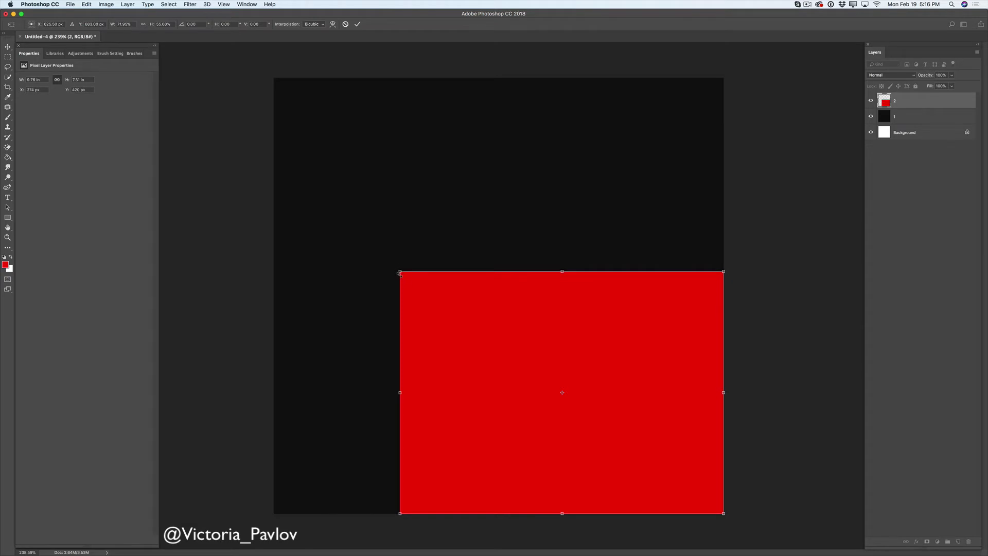
pyautogui.moveTo(401, 271); pyautogui.dragTo(488, 370)
pyautogui.moveTo(569, 406); pyautogui.dragTo(479, 350)
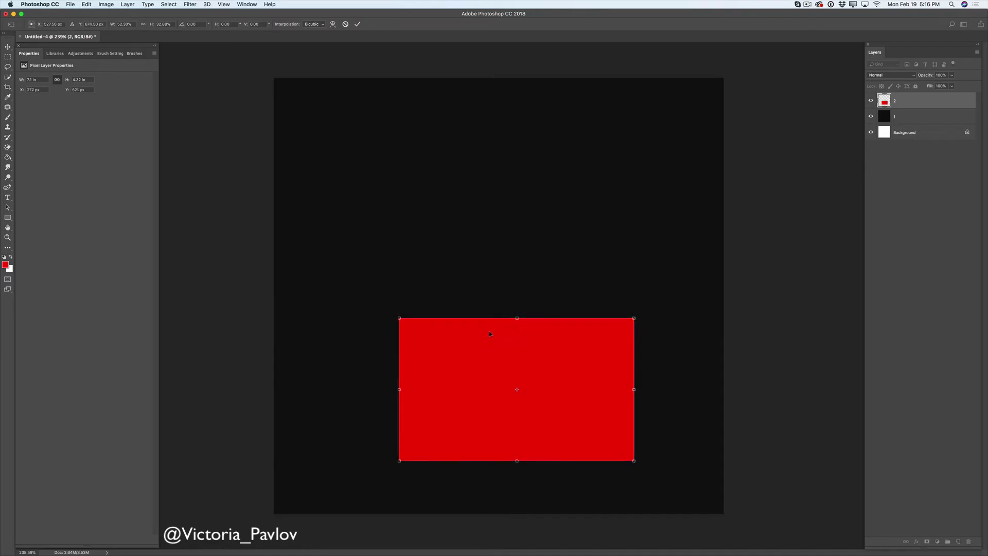
pyautogui.click(358, 24)
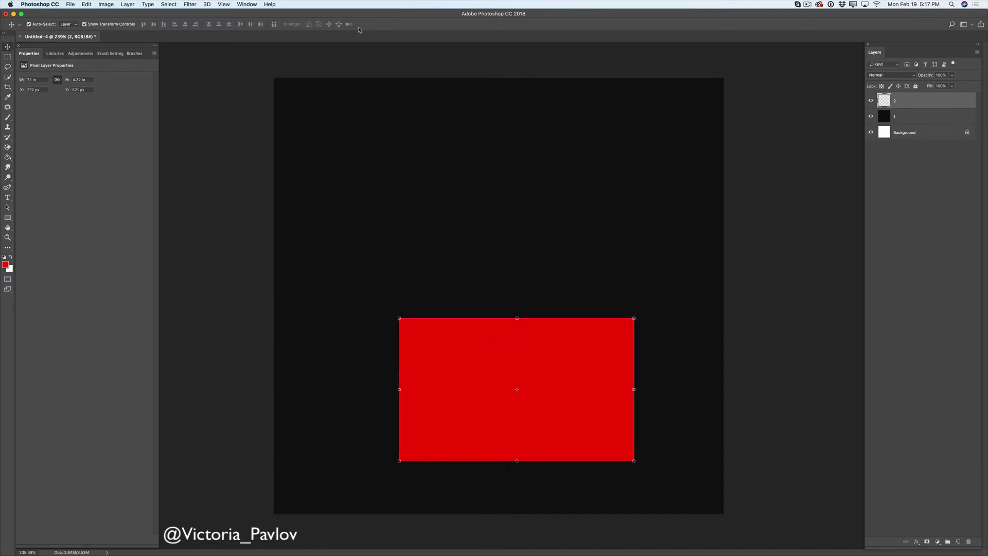
# Scale the black layer 1 down to about 7.28 × 5.14 in and place it in the canvas's upper left area
pyautogui.click(906, 117)
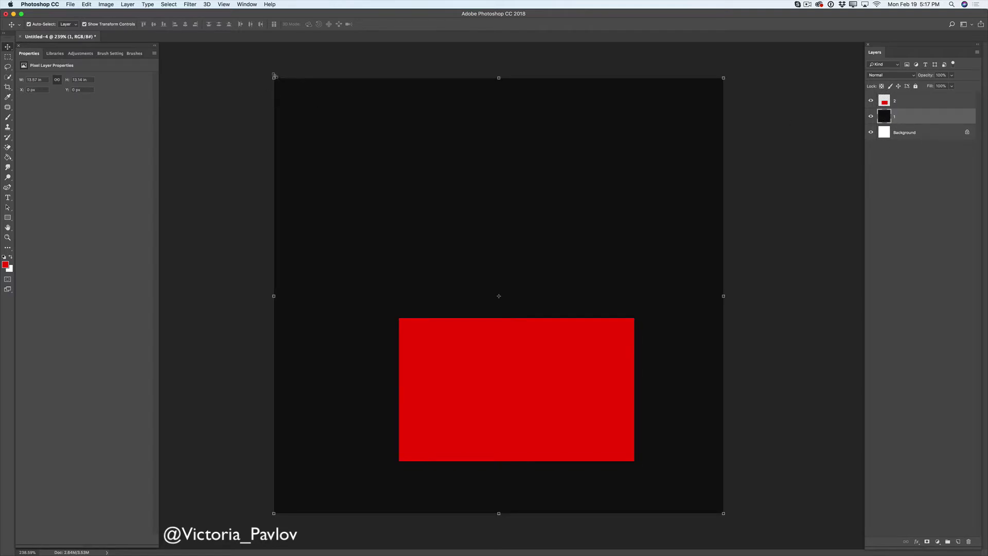
pyautogui.moveTo(275, 78); pyautogui.dragTo(406, 290)
pyautogui.moveTo(476, 325); pyautogui.dragTo(402, 159)
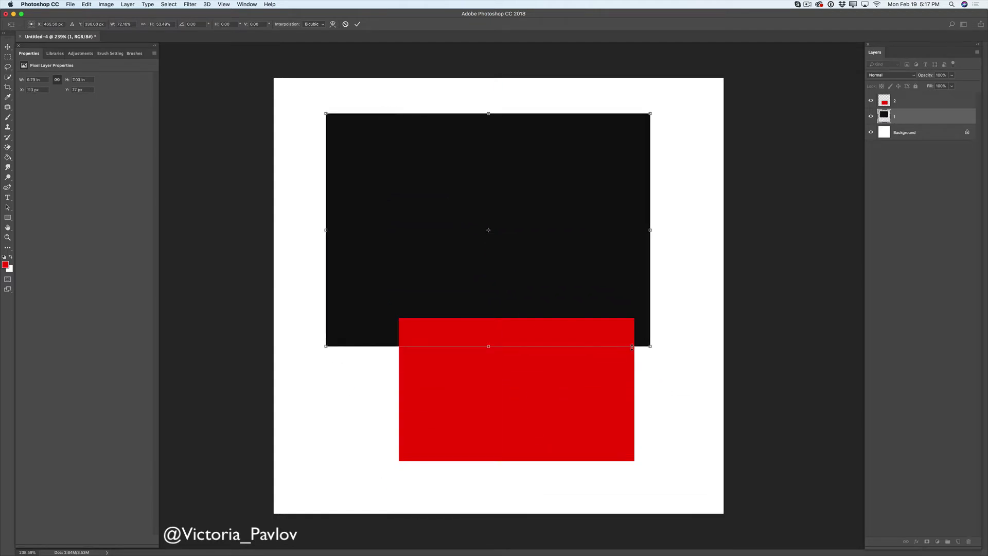
pyautogui.moveTo(650, 346); pyautogui.dragTo(567, 284)
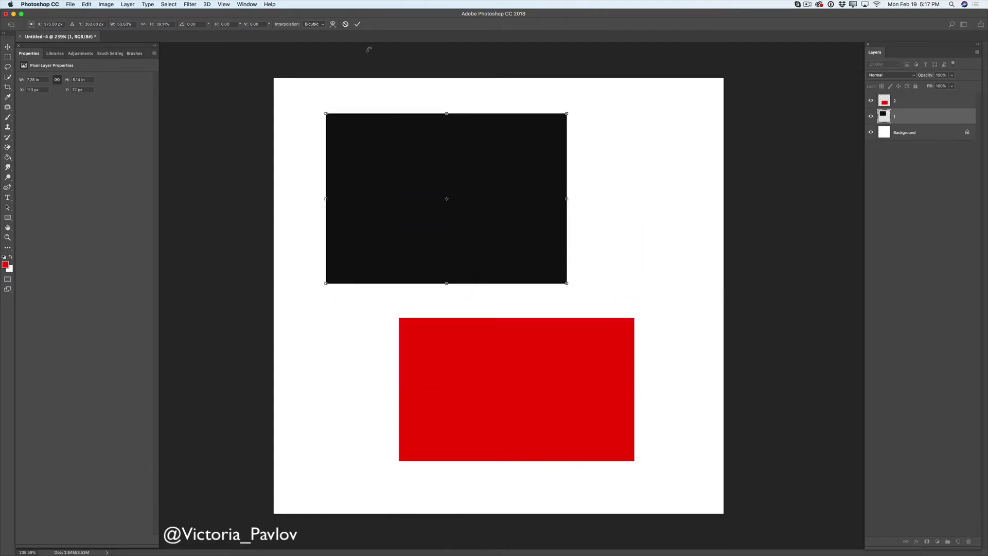
pyautogui.click(357, 24)
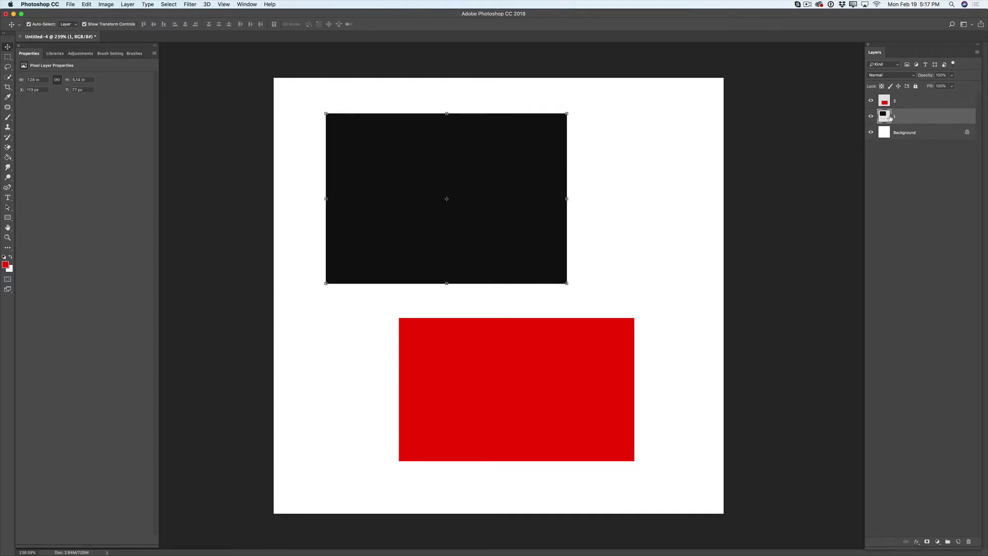
# Select layers 1 and 2 together, scale them to about 91% width, and rotate them about 8° counterclockwise
pyautogui.keyDown('shift'); pyautogui.click(913, 101); pyautogui.keyUp('shift')
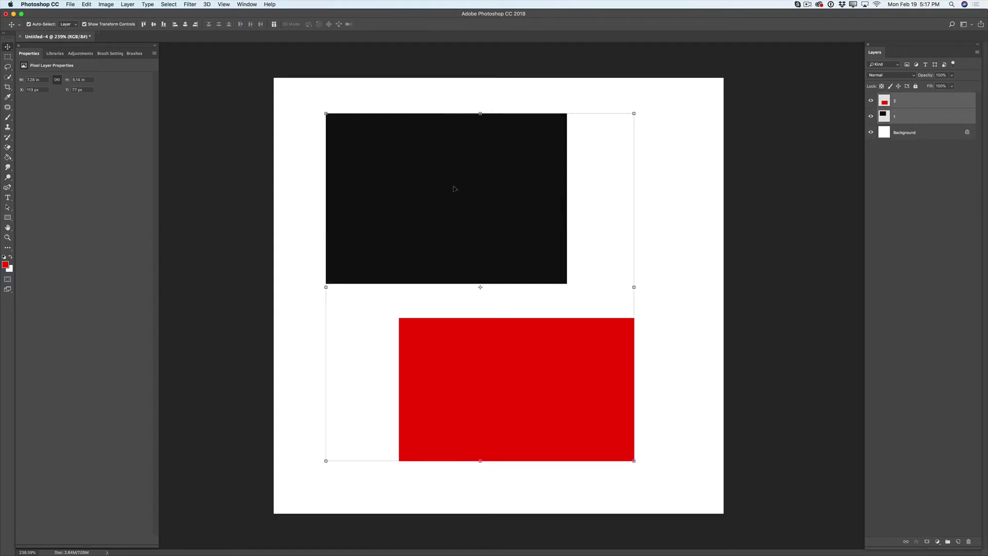
pyautogui.moveTo(421, 177)
pyautogui.mouseDown()
pyautogui.moveTo(443, 152)
pyautogui.moveTo(421, 150)
pyautogui.moveTo(431, 161)
pyautogui.mouseUp()
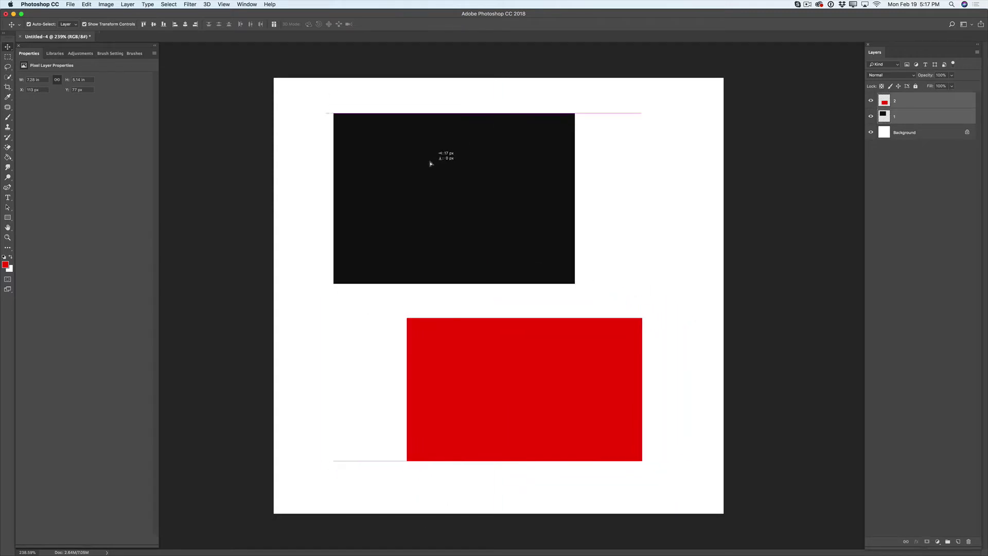
pyautogui.hotkey('ctrl', 't')
pyautogui.moveTo(335, 113); pyautogui.dragTo(332, 155)
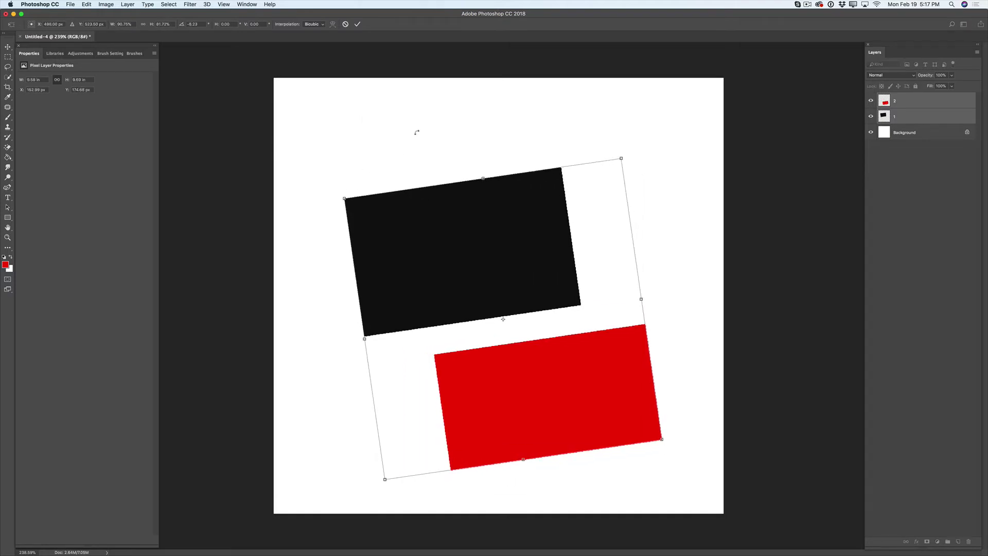
pyautogui.click(357, 25)
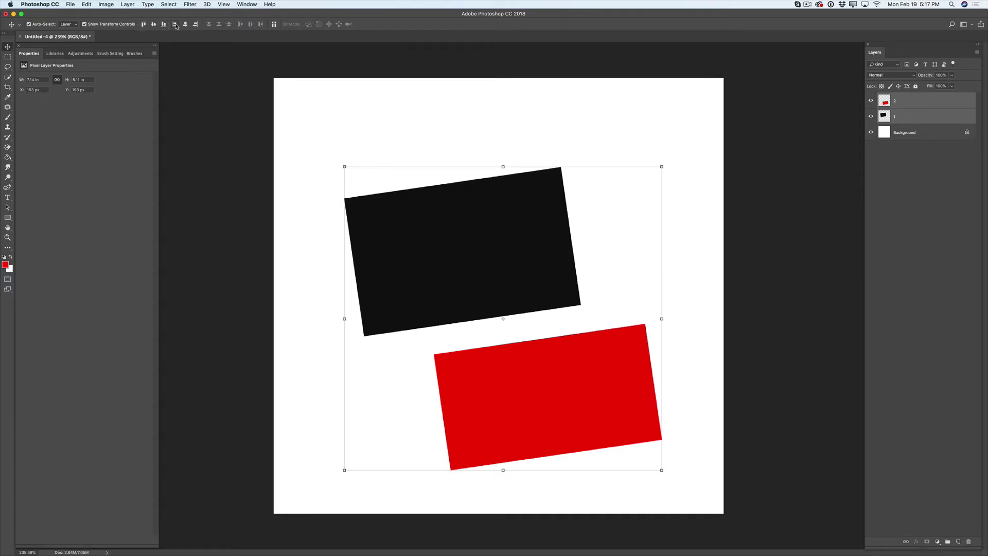
# Align layers 1 and 2 by top edges, vertical centers, bottom edges, left edges, horizontal centers and right edges, in that order
pyautogui.click(143, 25)
pyautogui.click(154, 25)
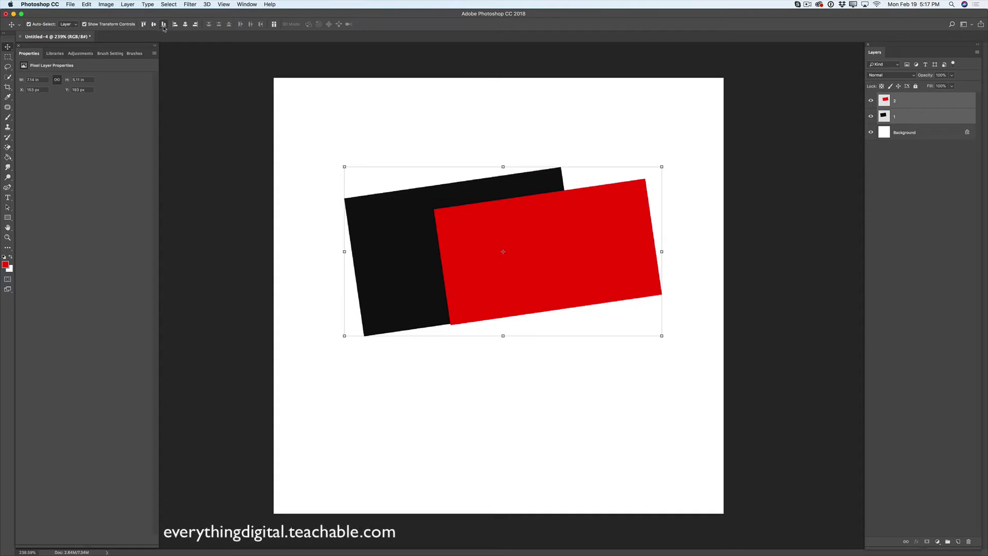
pyautogui.click(163, 25)
pyautogui.click(174, 25)
pyautogui.click(186, 25)
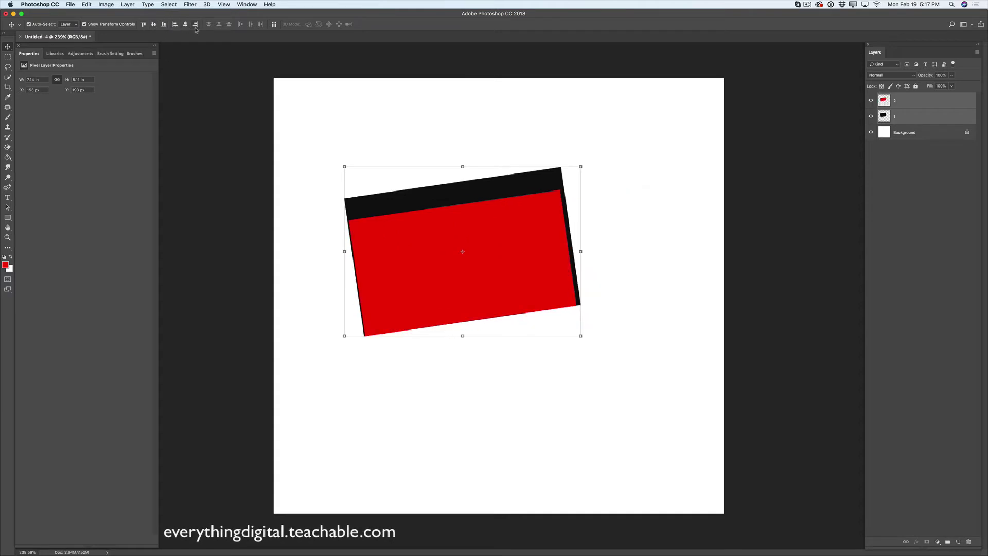
pyautogui.click(195, 25)
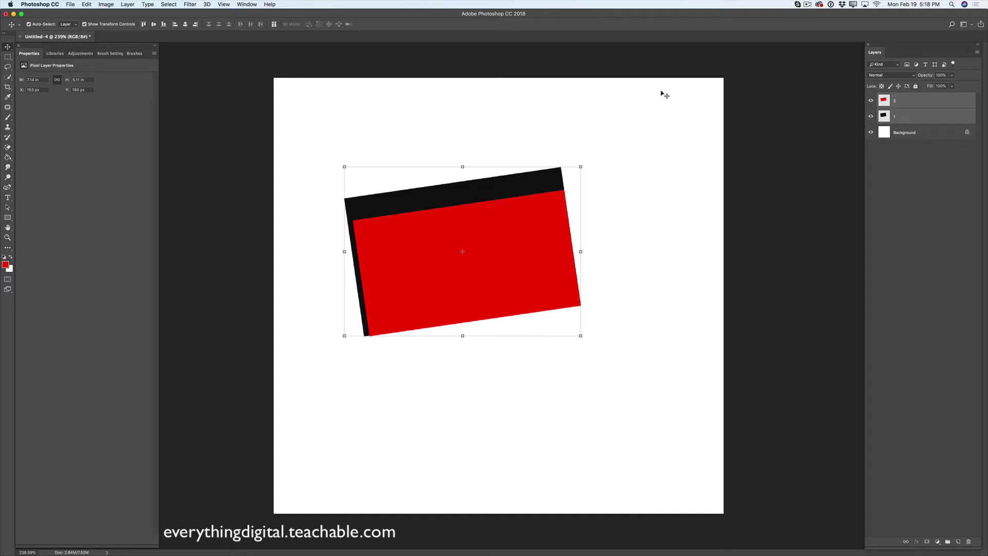
# Hide layers 2 and 1, and unlock the Background layer so it can be transformed
pyautogui.click(887, 119)
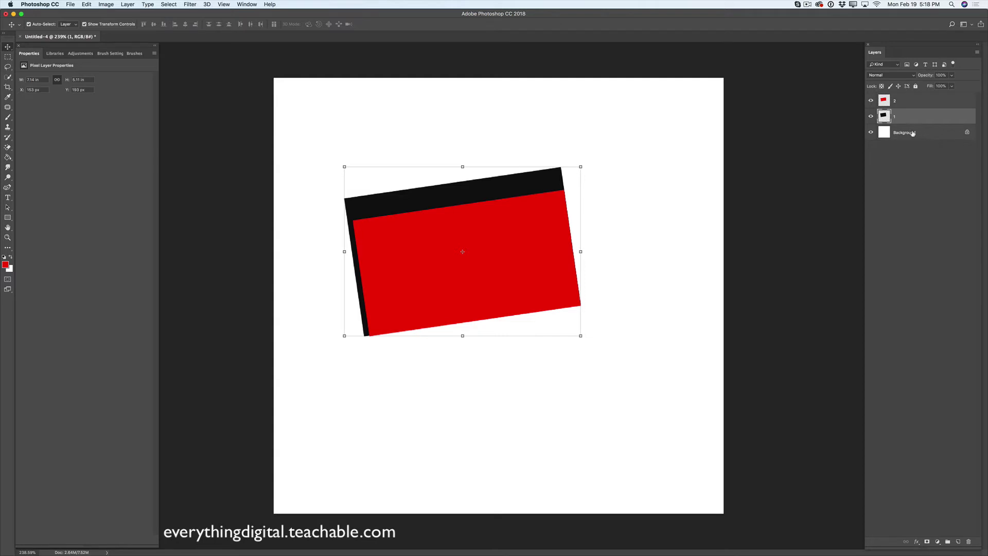
pyautogui.click(871, 101)
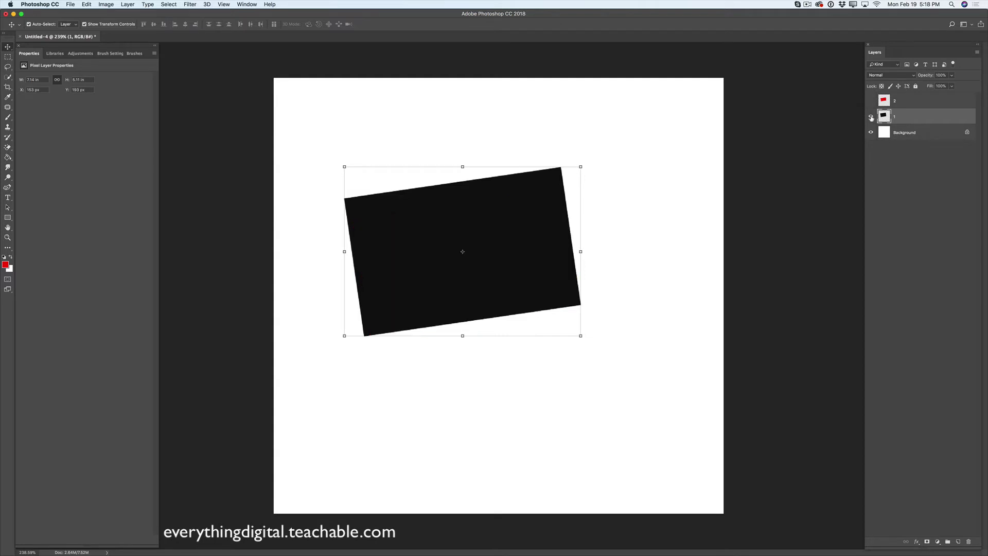
pyautogui.click(871, 118)
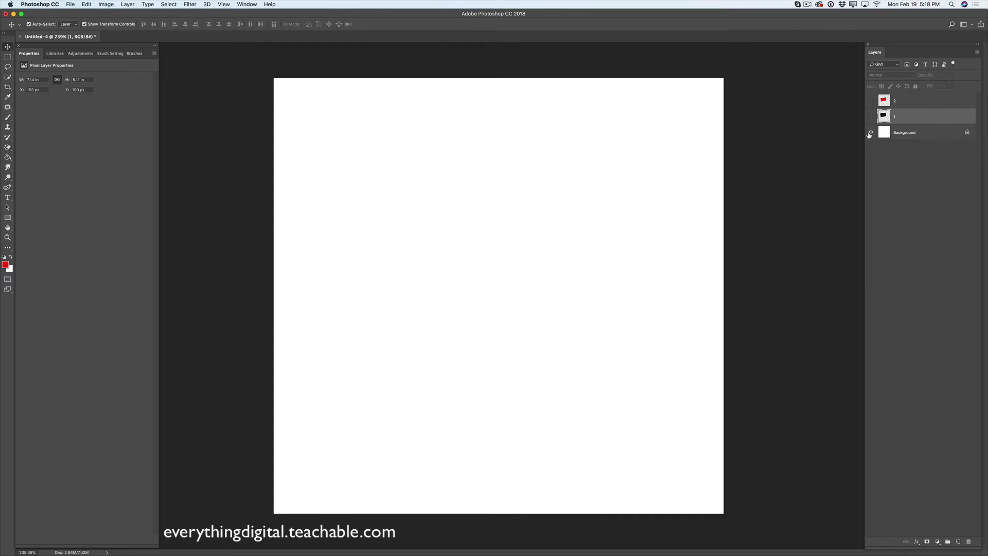
pyautogui.click(918, 134)
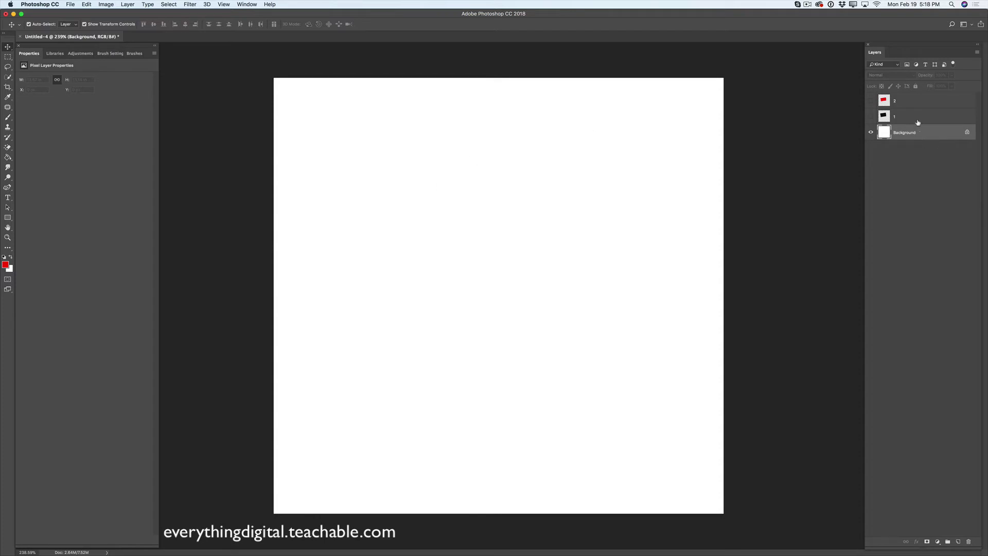
pyautogui.click(965, 133)
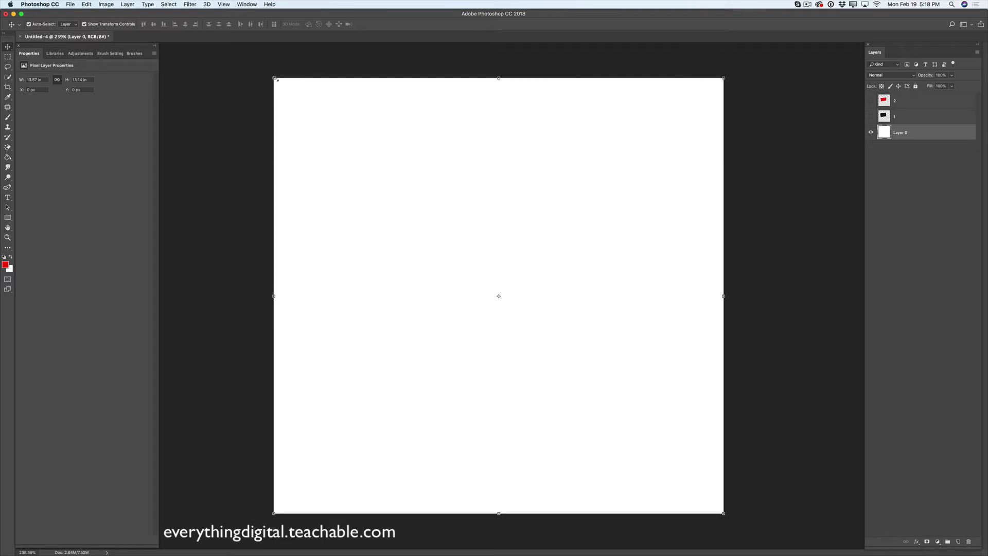
# Scale the unlocked white layer to about 79% width and 71% height, and rotate it about 3° counterclockwise
pyautogui.moveTo(273, 77); pyautogui.dragTo(366, 203)
pyautogui.moveTo(517, 257); pyautogui.dragTo(492, 242)
pyautogui.moveTo(339, 152); pyautogui.dragTo(308, 164)
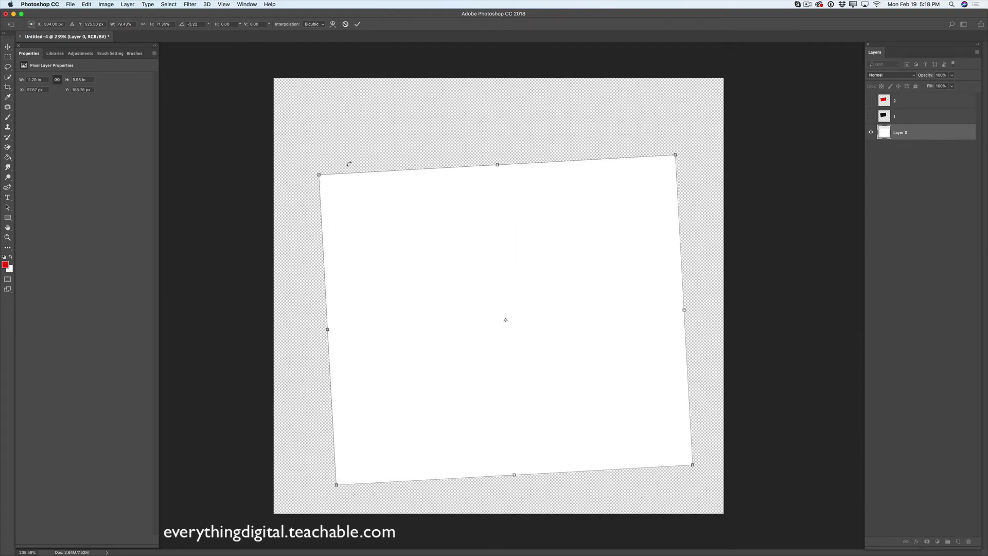
pyautogui.click(357, 25)
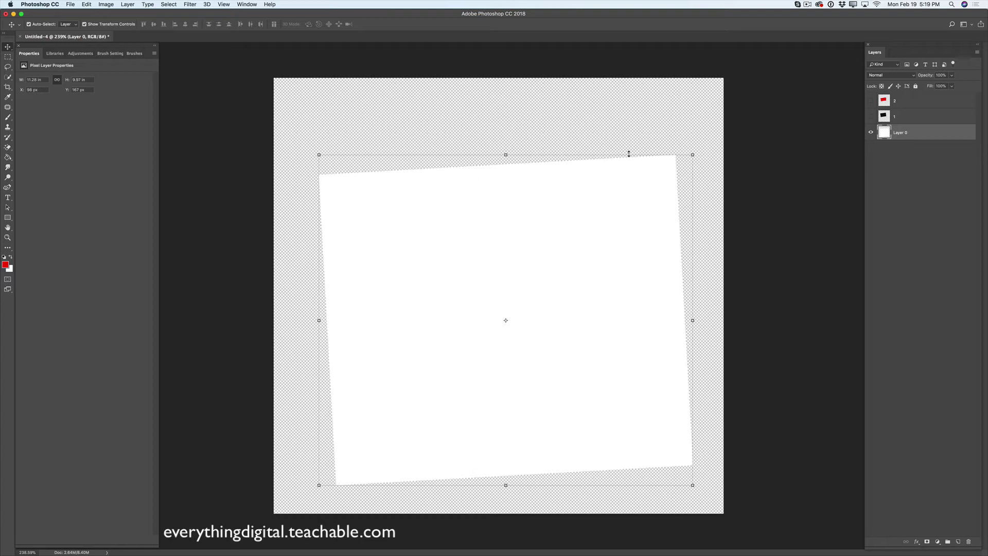
pyautogui.click(808, 4)
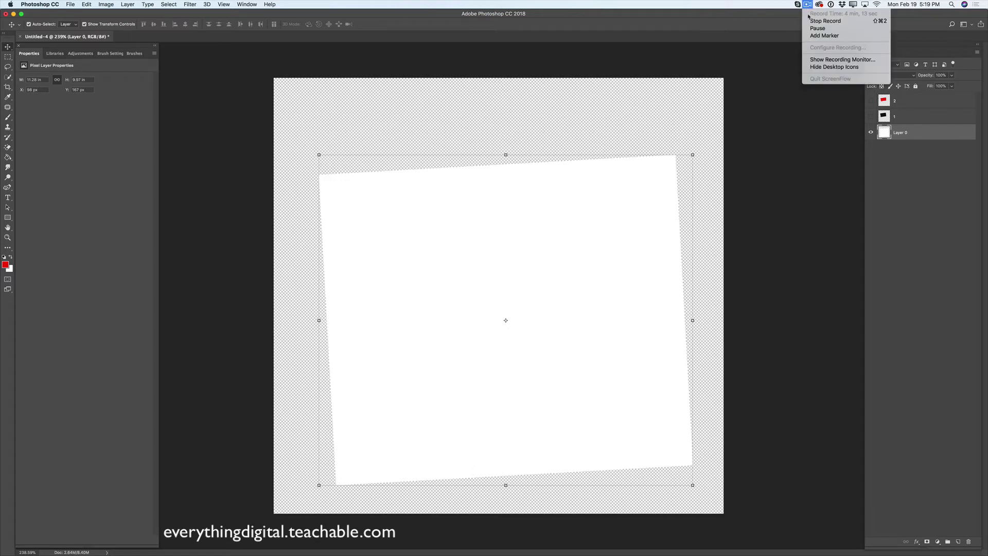
pyautogui.click(818, 22)
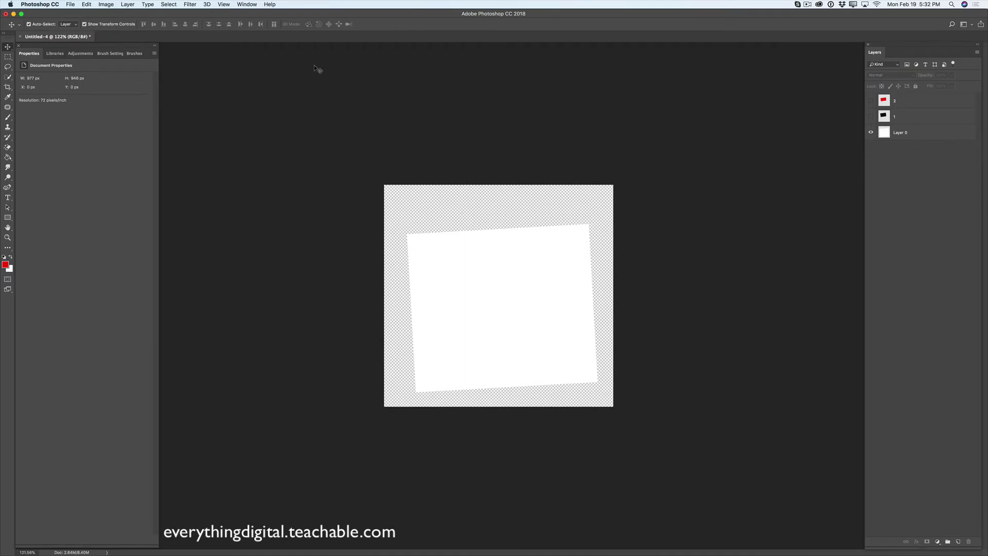
# Create a new 977 × 946 px document with Artboards enabled, 72 pixels/inch, 8-bit RGB Color and a white background
pyautogui.click(70, 5)
pyautogui.click(75, 14)
pyautogui.click(71, 5)
pyautogui.click(75, 15)
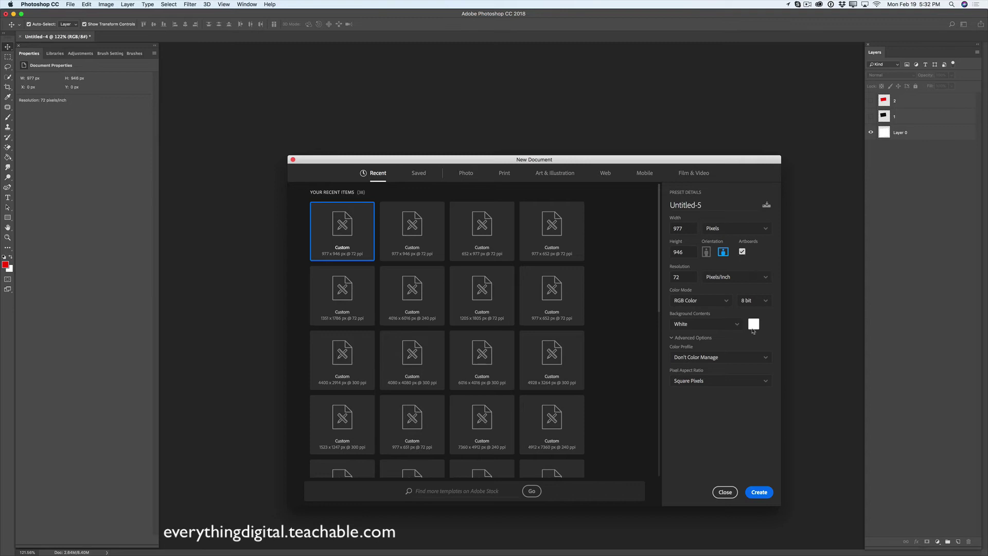
pyautogui.click(760, 493)
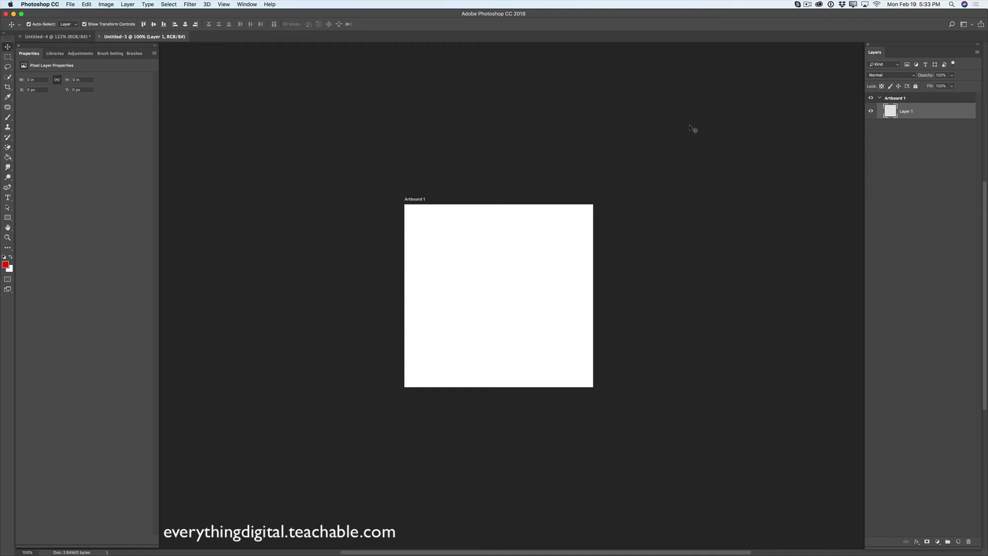
# Rename the new document's artboard to 1
pyautogui.doubleClick(897, 99)
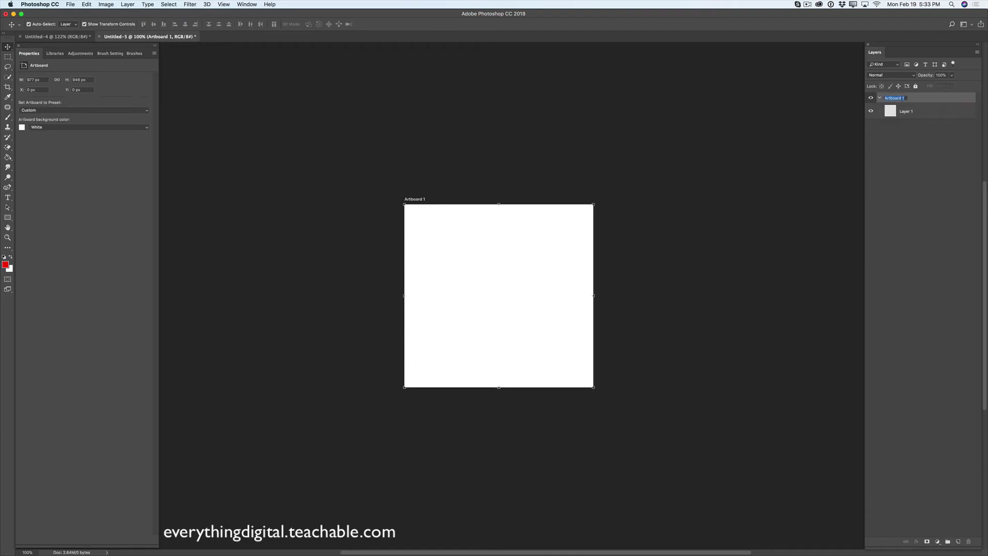
pyautogui.write('1')
pyautogui.press('Return')
# Add a new artboard directly above artboard 1 with the Artboard Tool
pyautogui.click(7, 46)
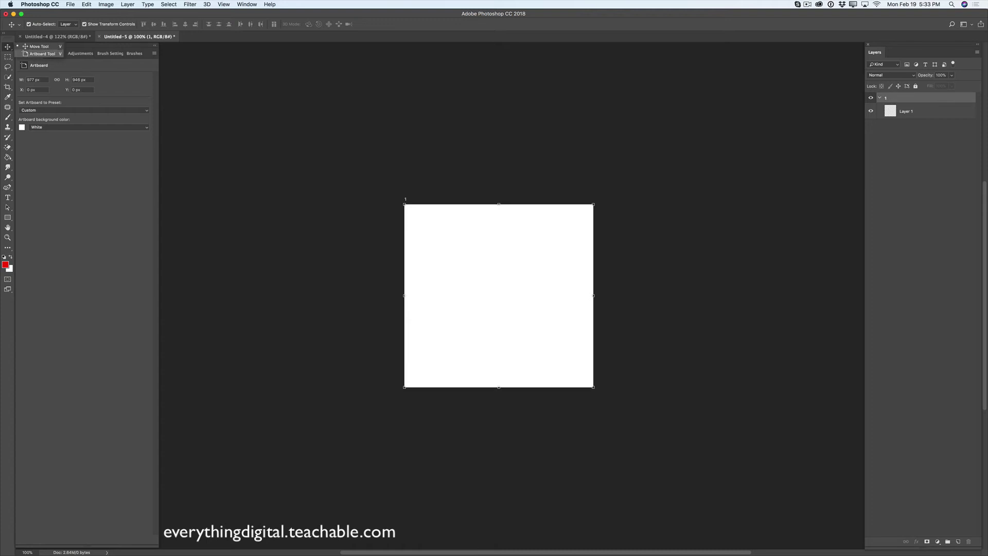
pyautogui.click(41, 53)
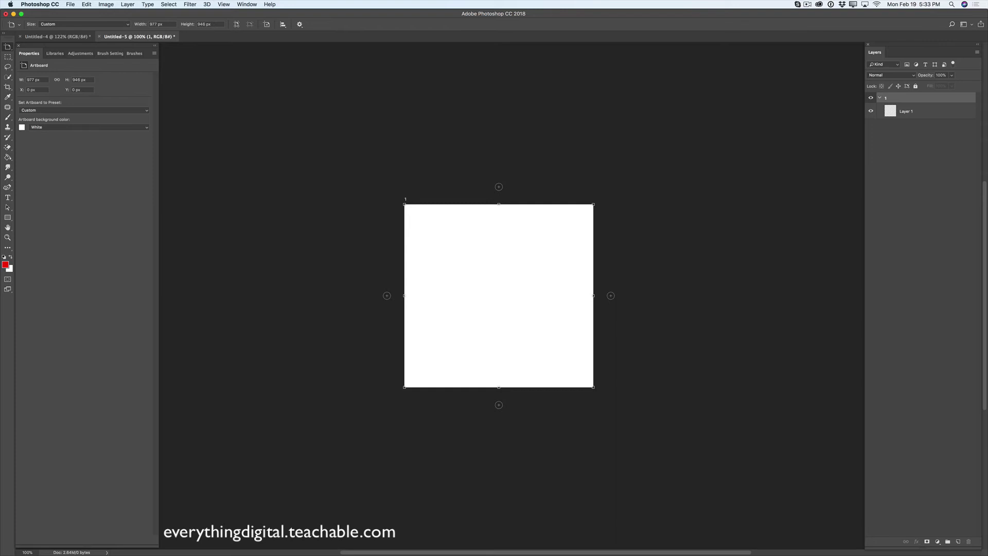
pyautogui.click(498, 186)
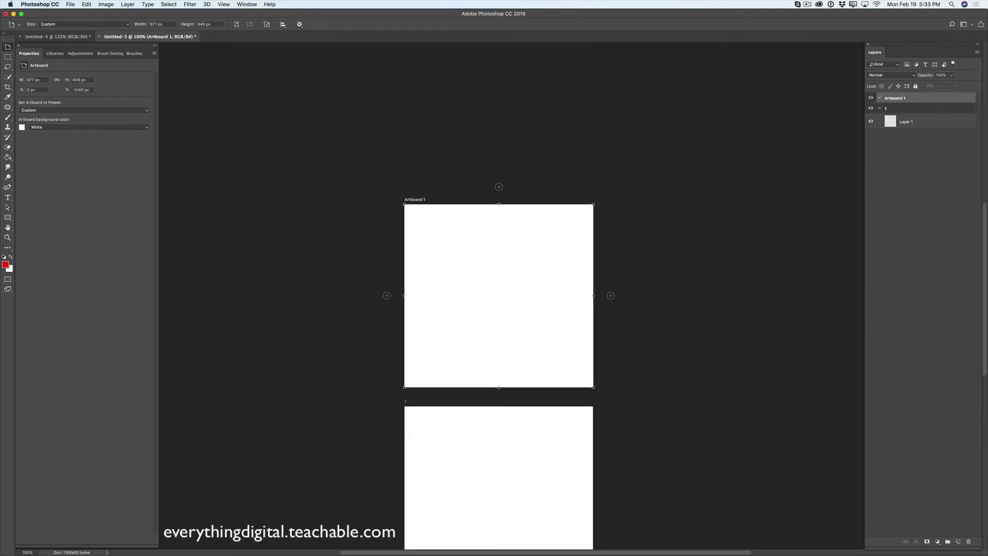
# Add another artboard to the right of the upper artboard, and rename the upper pair 2 and 3 from left to right
pyautogui.click(610, 295)
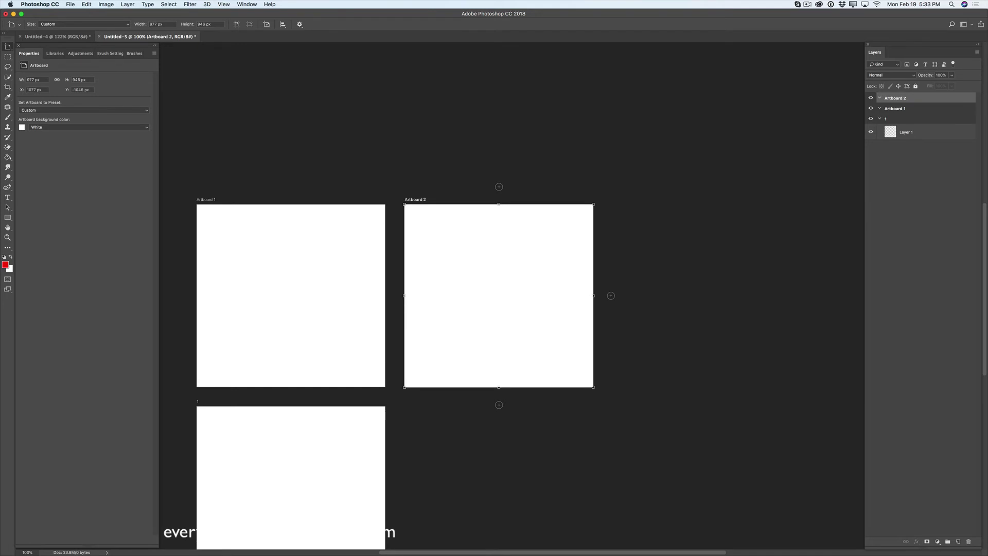
pyautogui.doubleClick(206, 199)
pyautogui.write('2')
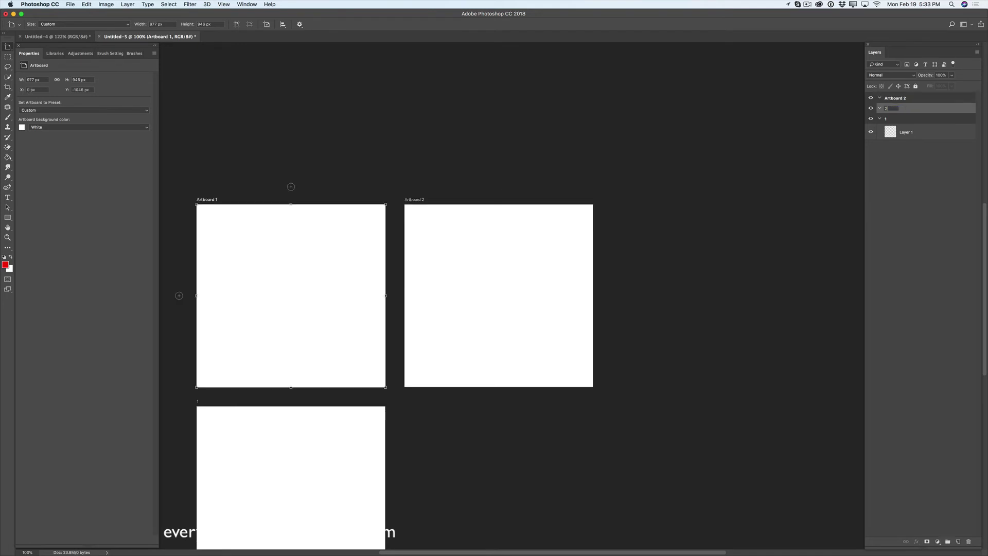
pyautogui.hotkey('shift', 'Tab')
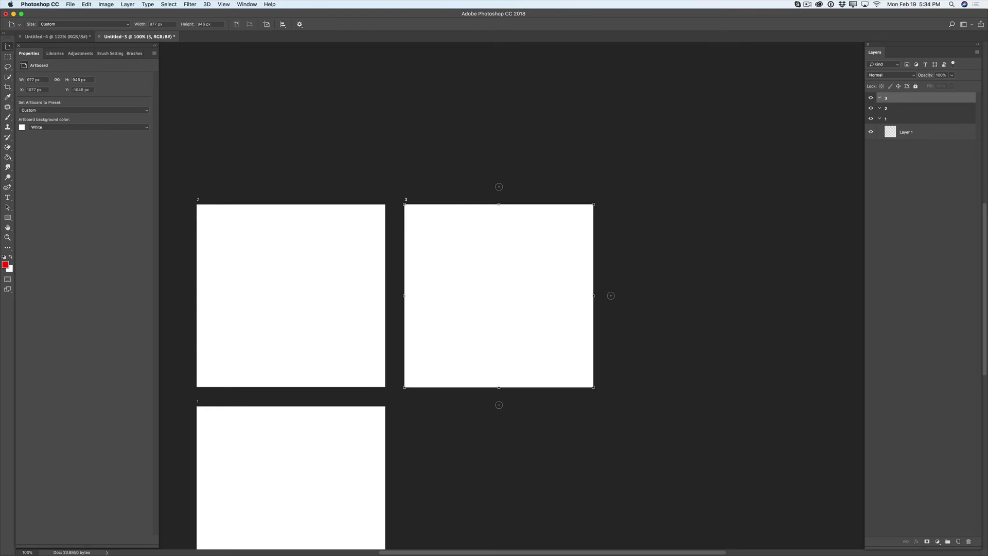
# Apply the iPad Mini size preset to artboard 3 and to artboard 2
pyautogui.click(142, 110)
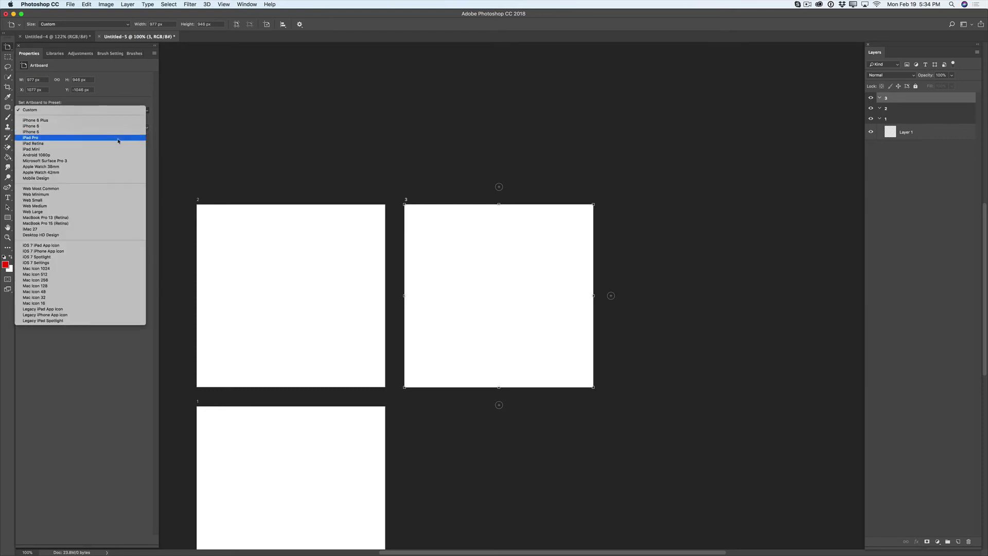
pyautogui.click(85, 150)
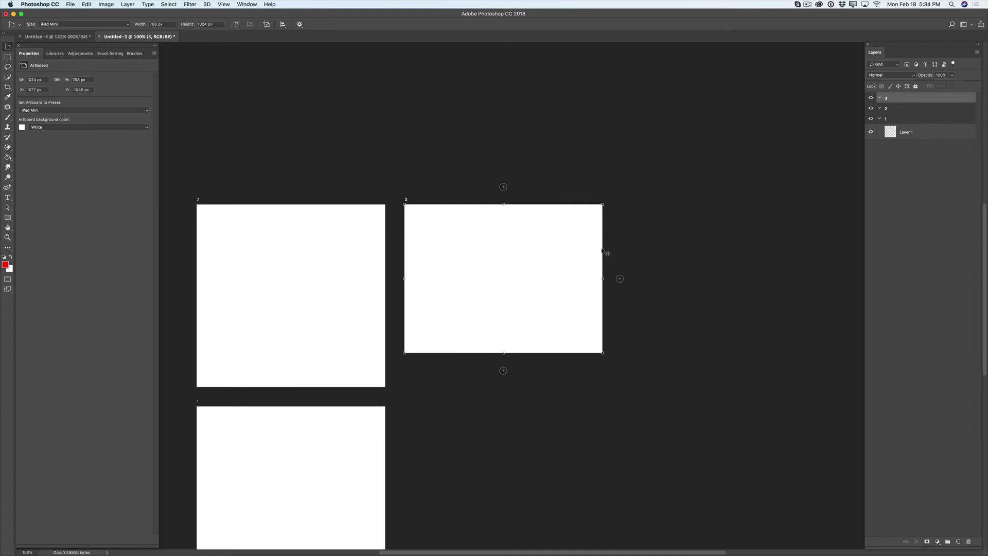
pyautogui.click(901, 111)
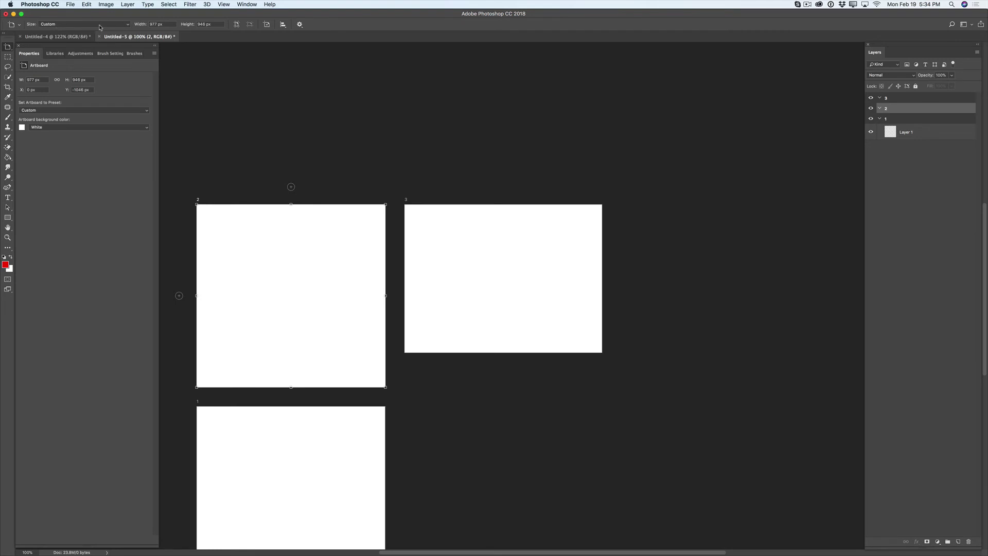
pyautogui.click(122, 25)
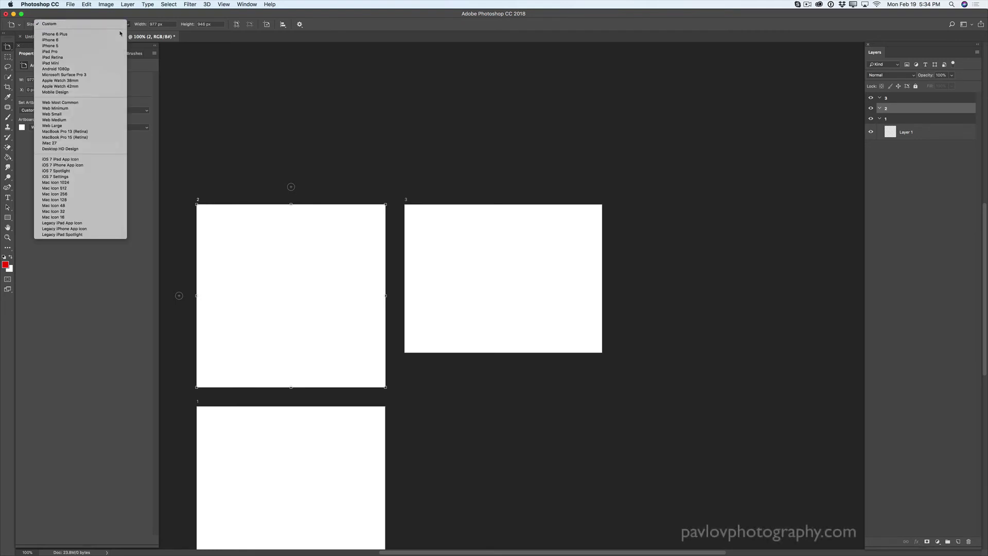
pyautogui.click(70, 64)
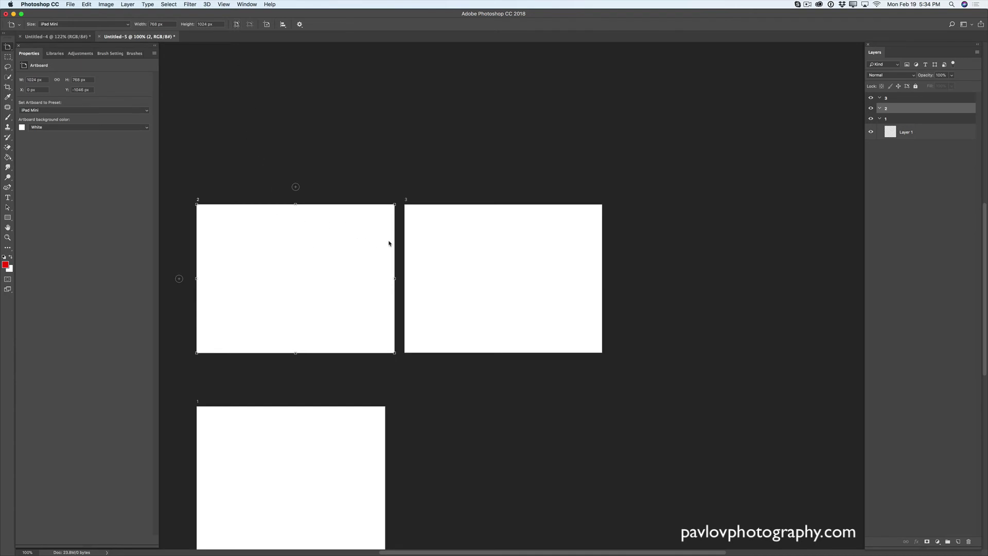
# Switch artboard 2 to portrait orientation and back to landscape
pyautogui.click(237, 25)
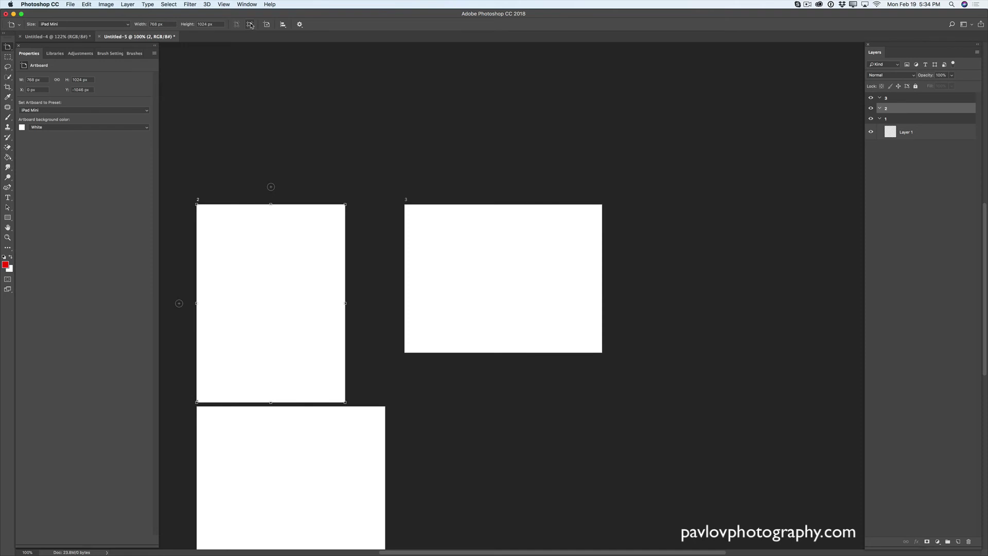
pyautogui.click(249, 24)
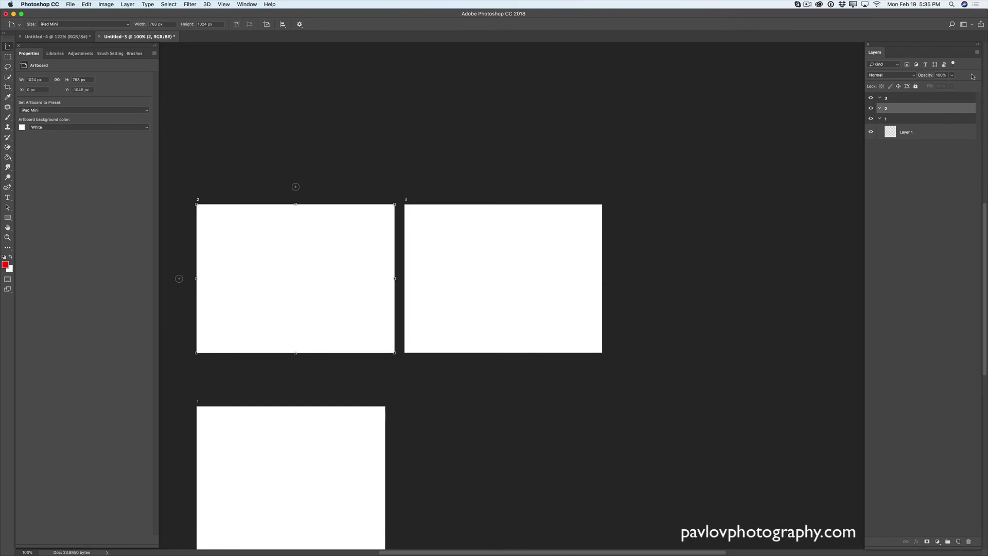
# Review the duplicate, delete and ungroup commands available for artboard 2 without applying any
pyautogui.rightClick(924, 111)
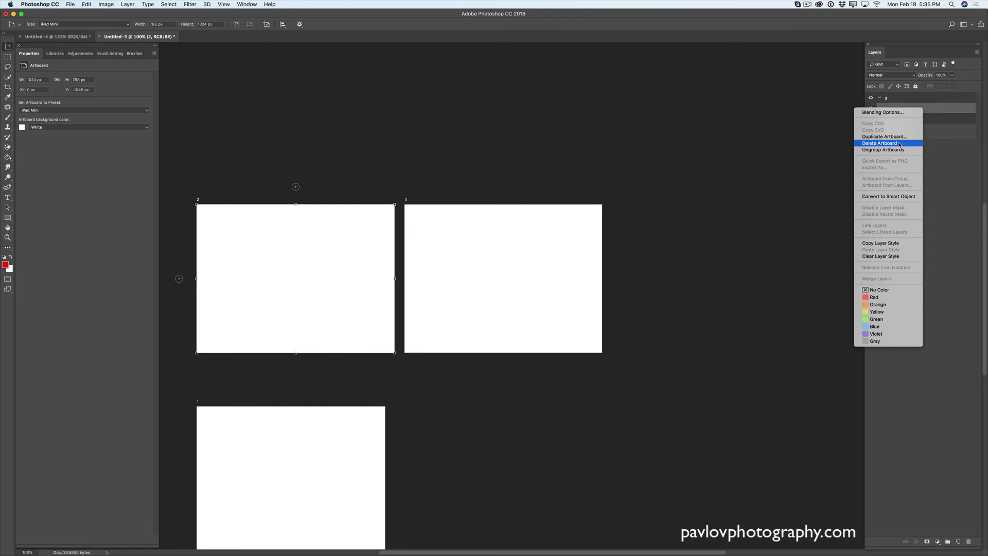
pyautogui.click(948, 111)
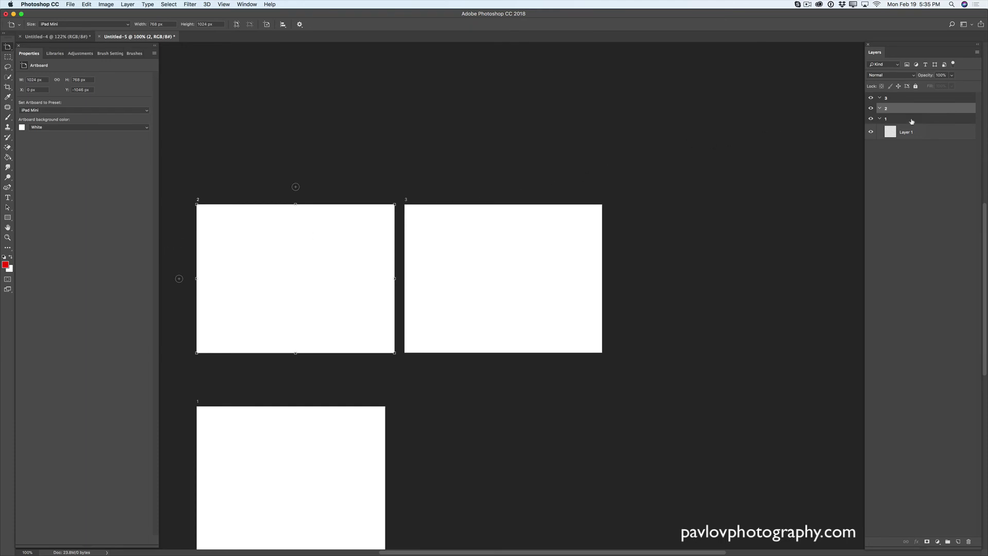
# Review the Artboards to PDF export settings, and close them without exporting
pyautogui.click(71, 5)
pyautogui.moveTo(149, 103)
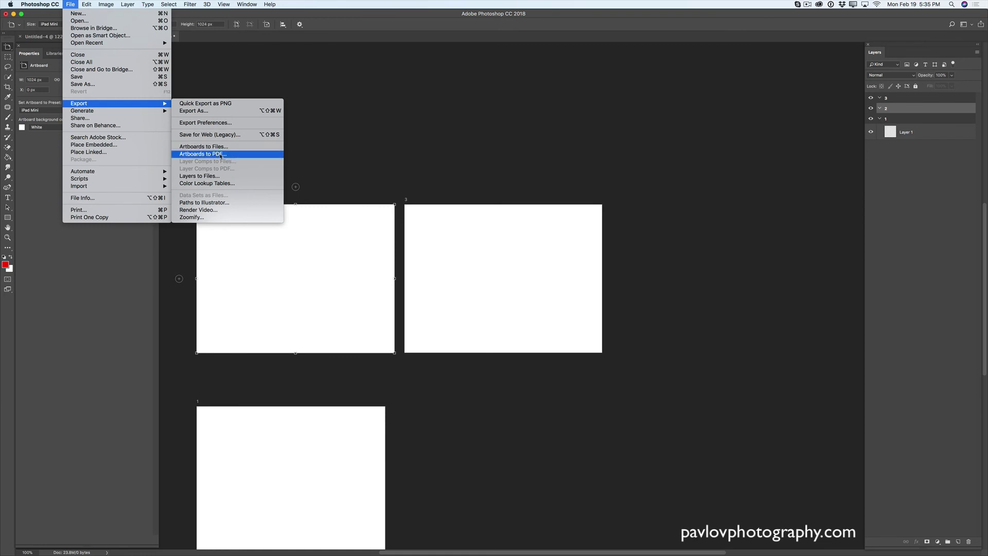
pyautogui.click(224, 154)
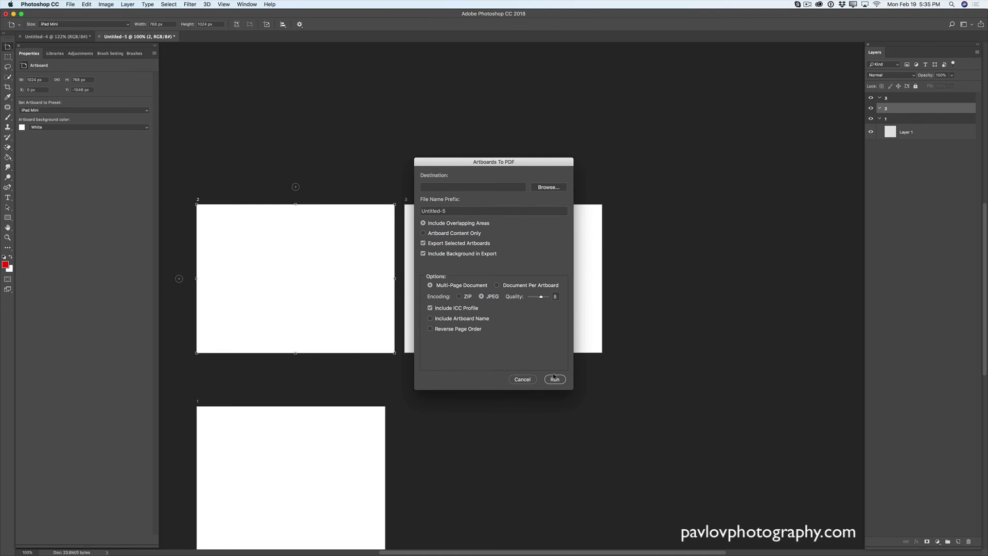
pyautogui.click(523, 379)
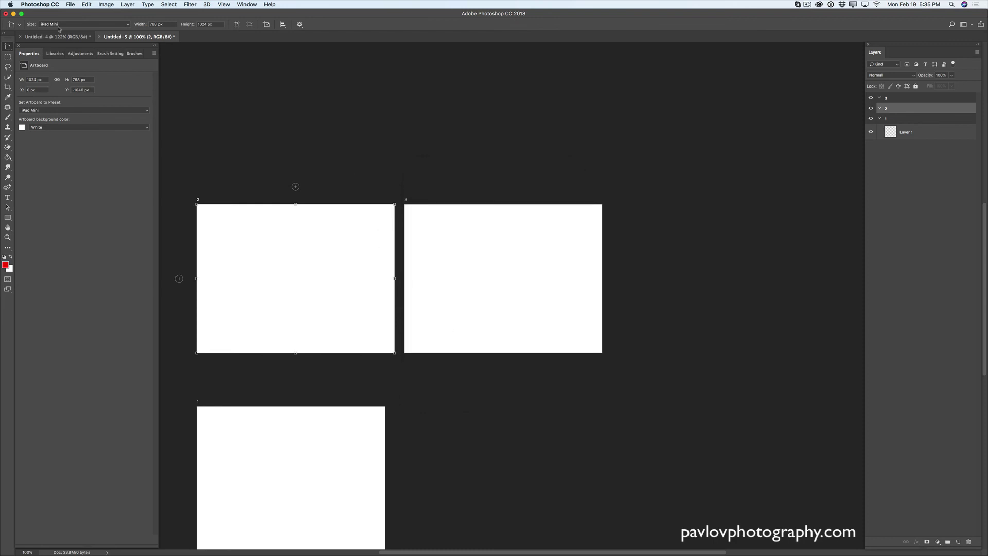
# Review the Artboards to Files export settings, and close them without exporting
pyautogui.click(71, 5)
pyautogui.moveTo(149, 104)
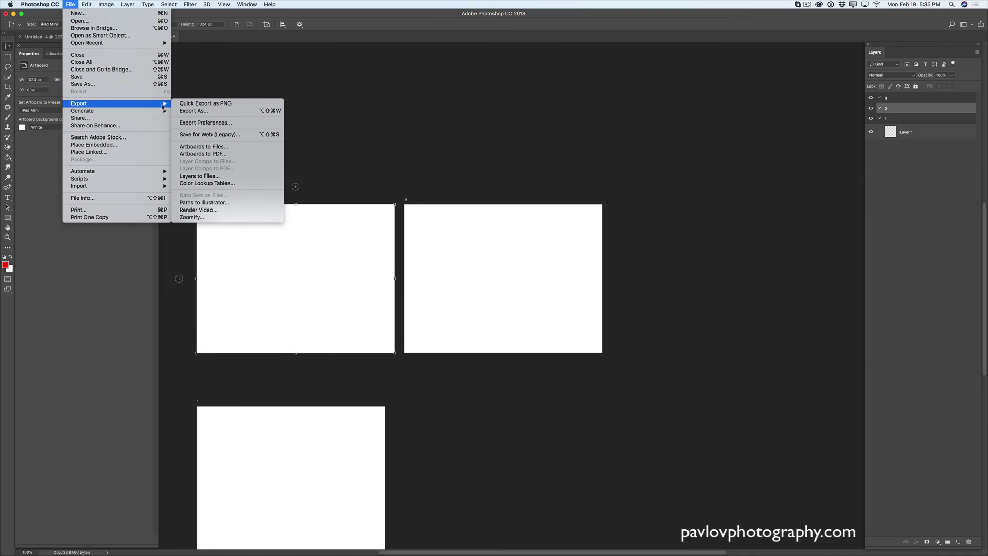
pyautogui.click(194, 150)
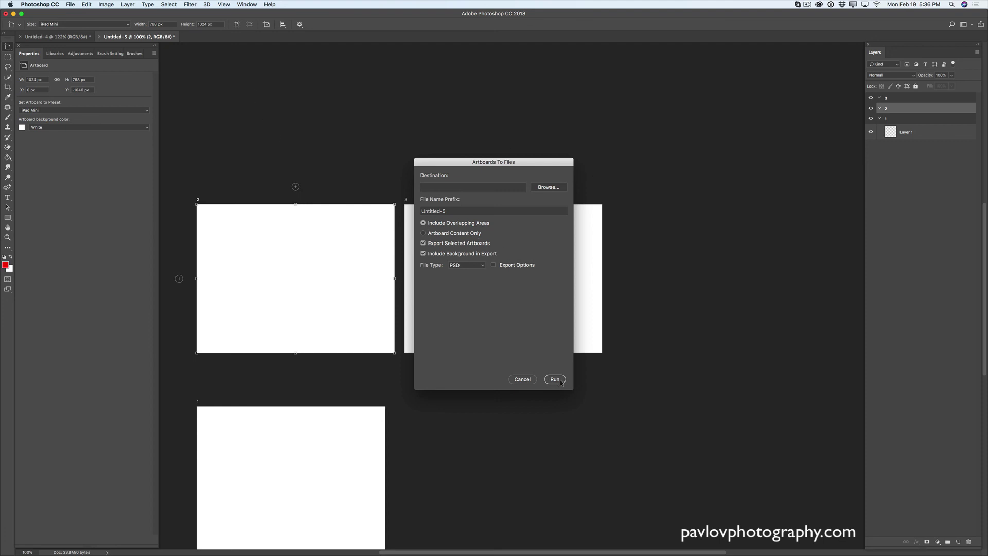
pyautogui.click(522, 379)
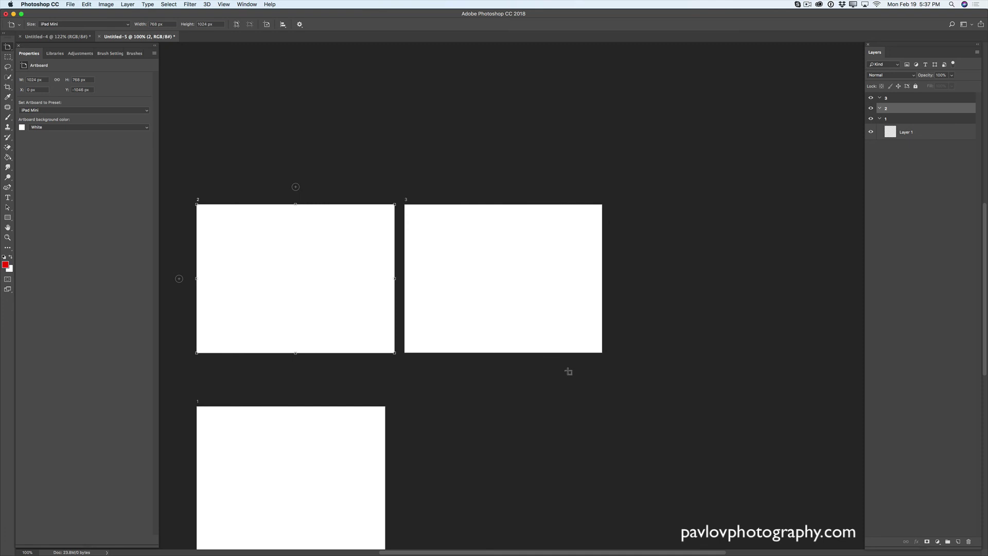
pyautogui.click(807, 5)
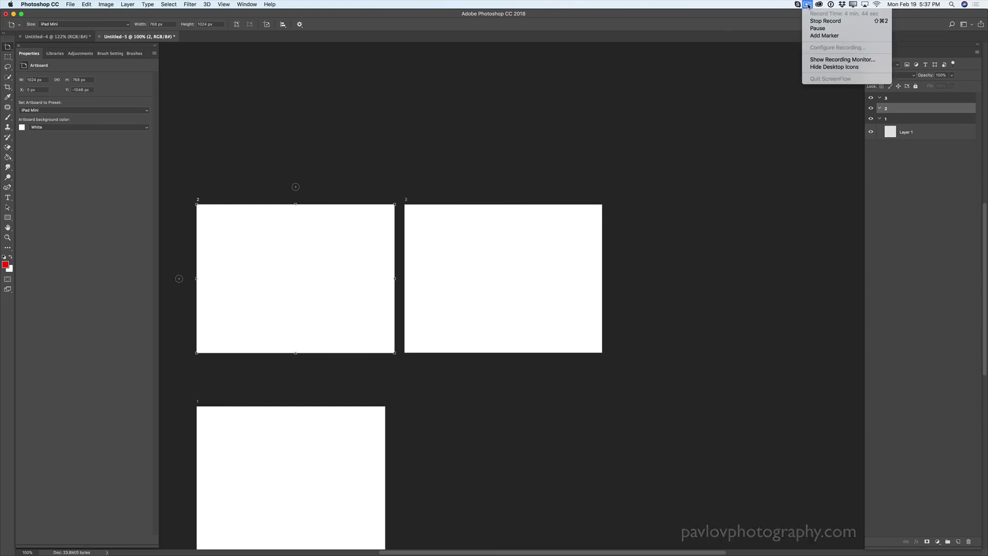